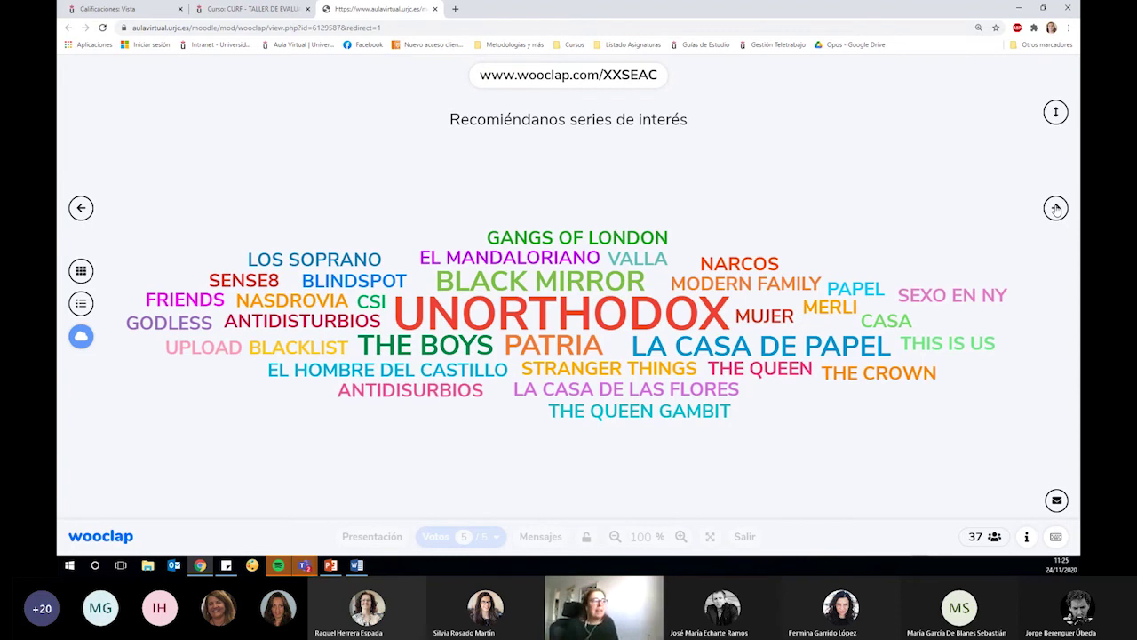
# - Exit the running Wooclap presentation and browse the question types available for the event
pyautogui.click(1055, 208)
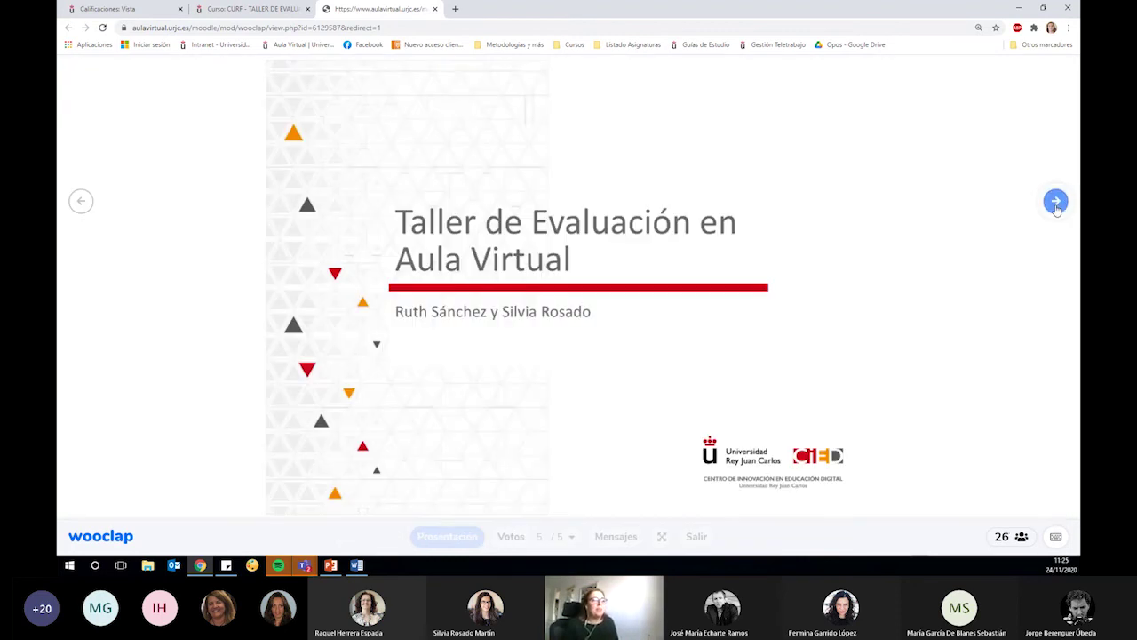
pyautogui.click(698, 537)
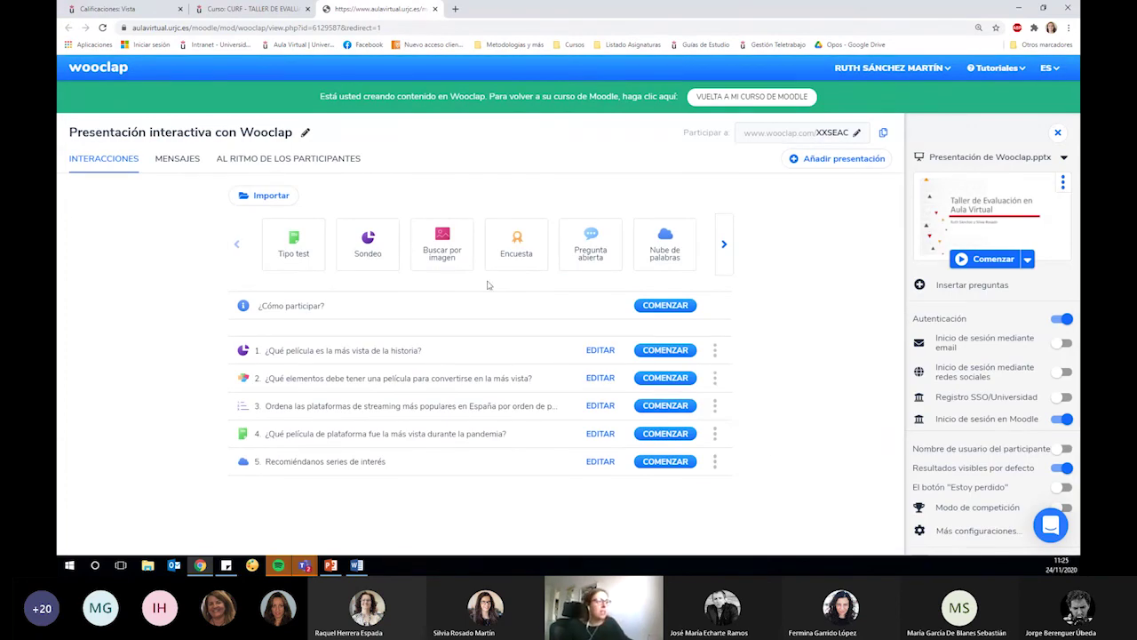
pyautogui.click(725, 246)
pyautogui.click(725, 244)
pyautogui.click(725, 245)
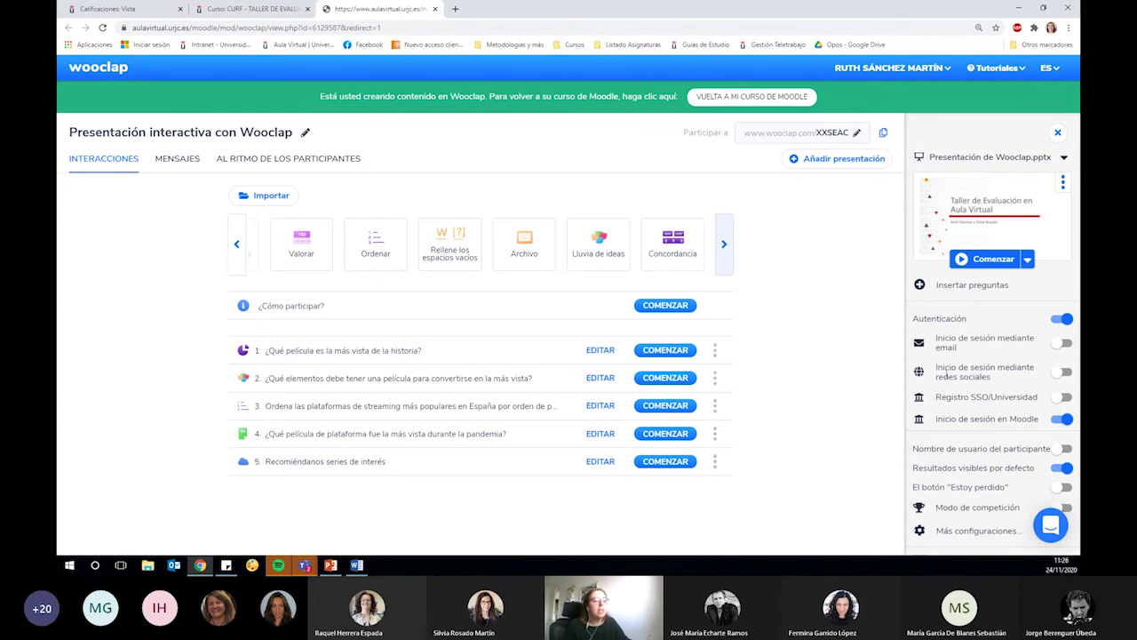
pyautogui.click(975, 158)
pyautogui.click(974, 160)
pyautogui.click(975, 163)
pyautogui.click(977, 175)
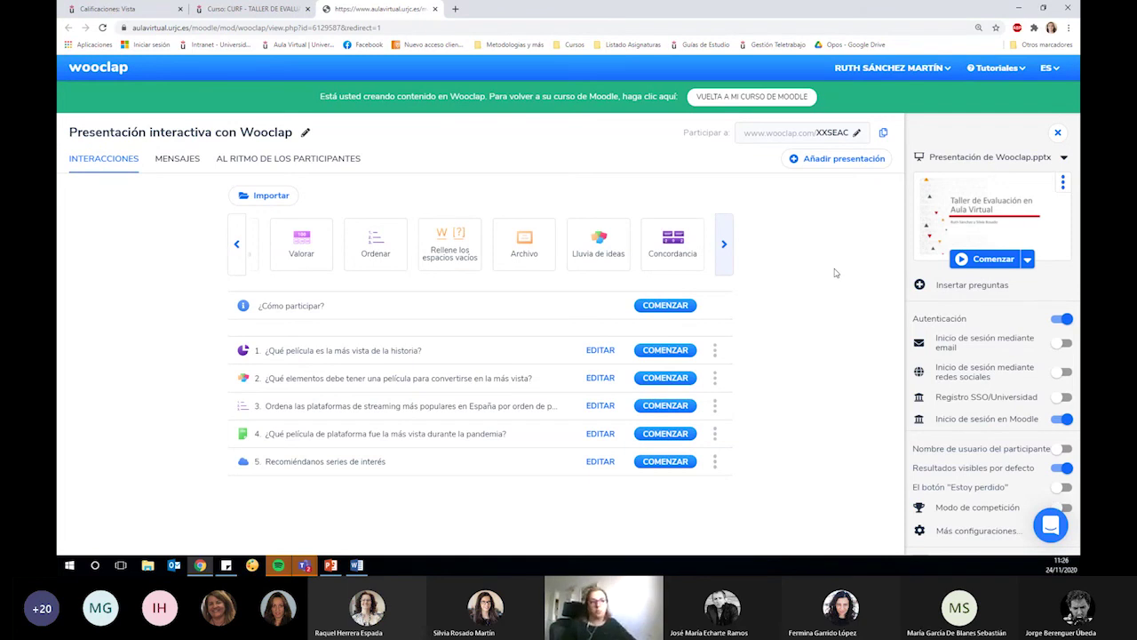
# - Export the Wooclap event's results and open the downloaded spreadsheet in a maximized Excel window
pyautogui.scroll(-1, 840, 275)
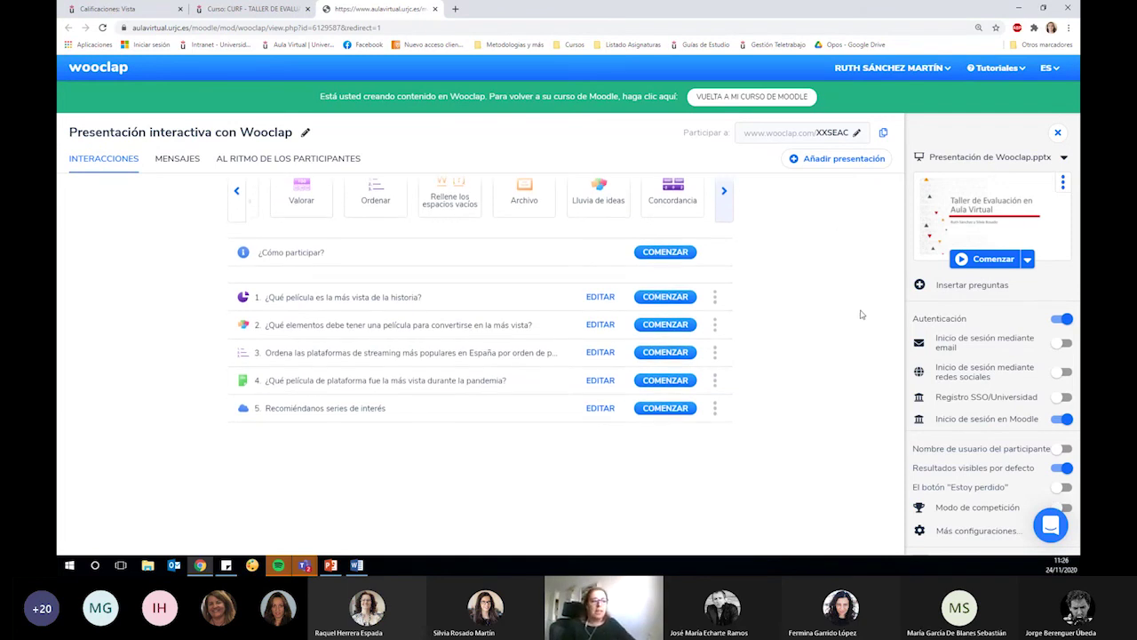
pyautogui.scroll(-1, 889, 382)
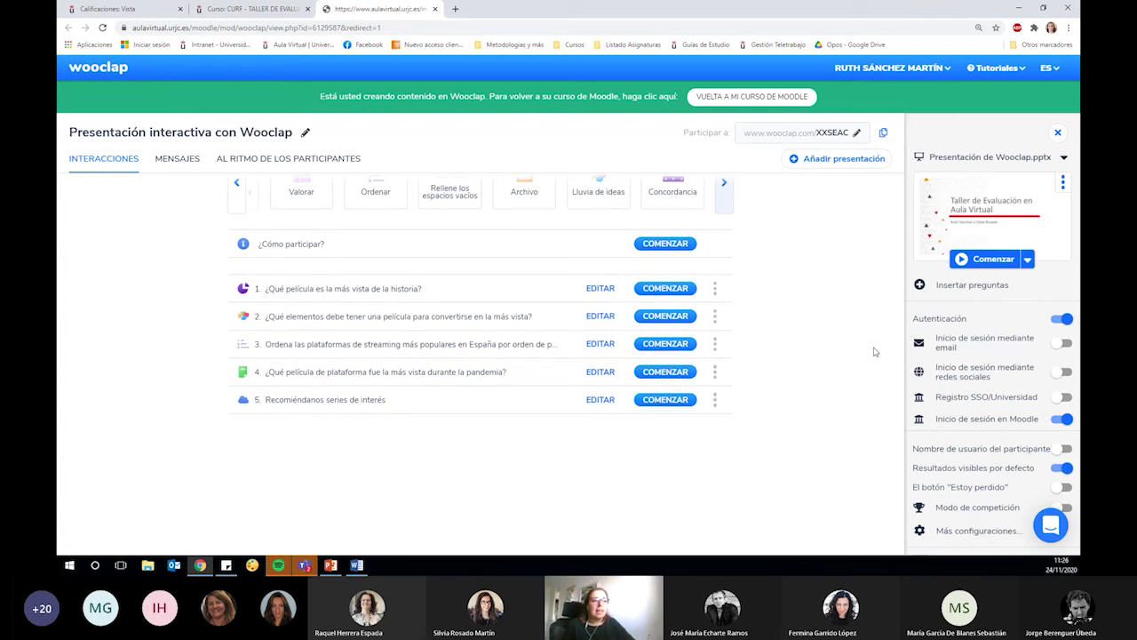
pyautogui.scroll(-1, 871, 335)
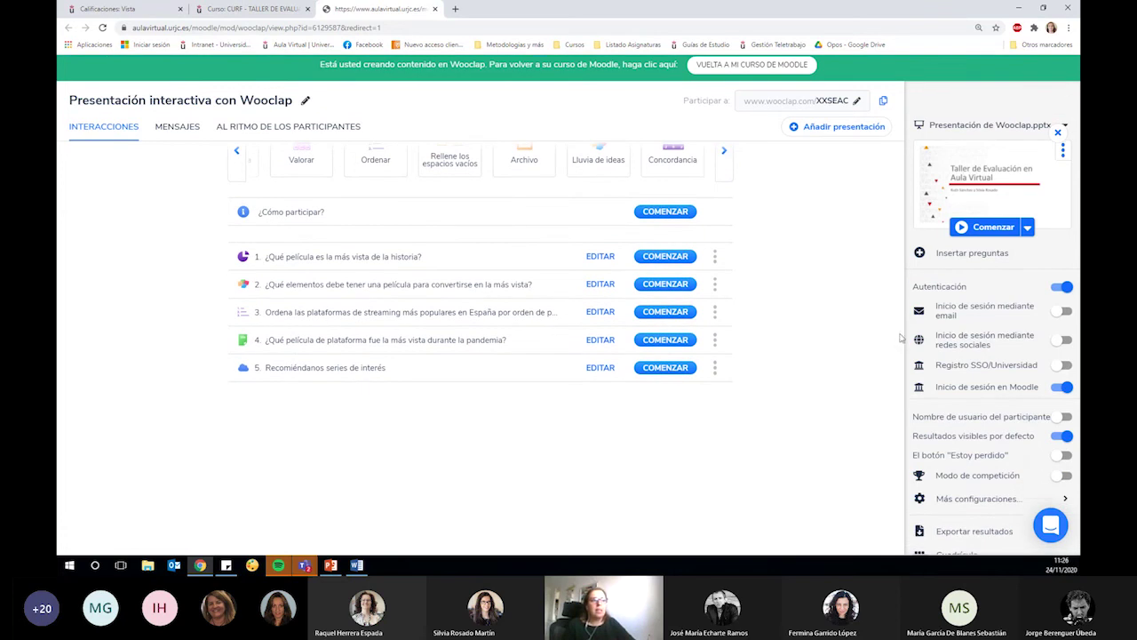
pyautogui.scroll(-2, 903, 342)
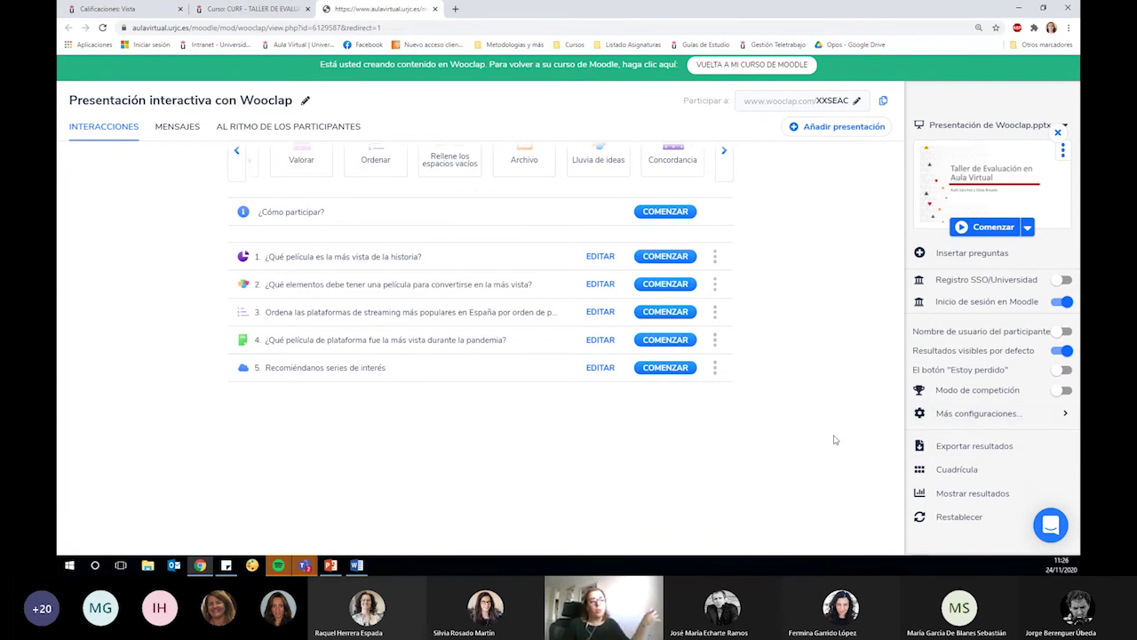
pyautogui.click(963, 449)
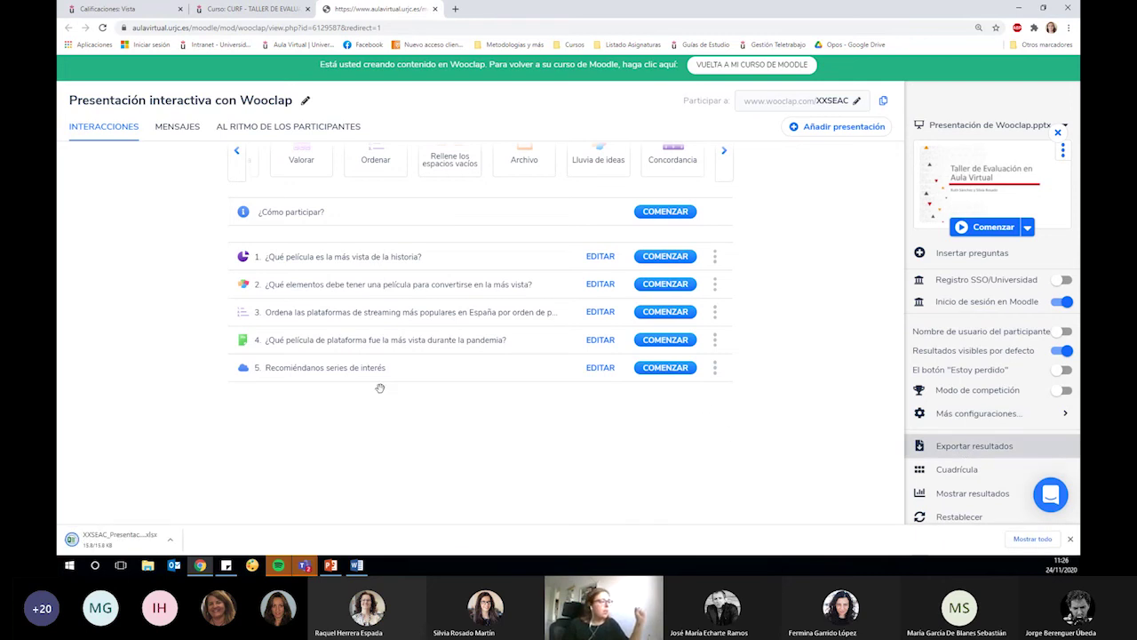
pyautogui.click(120, 539)
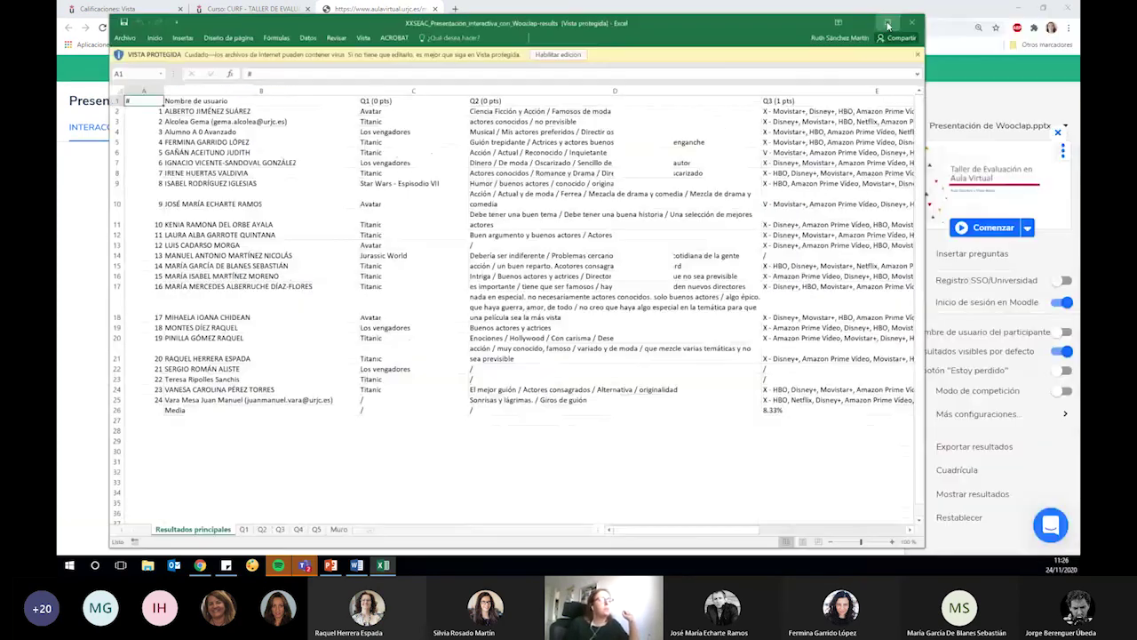
pyautogui.click(887, 24)
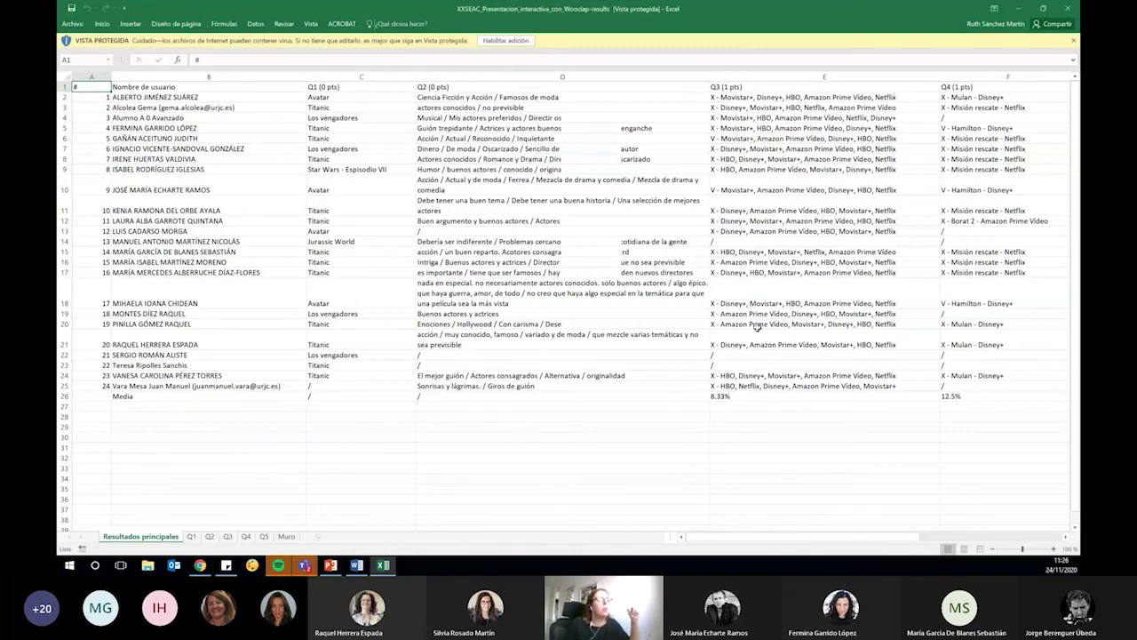
# - Review the participants' answers and scores in Resultados principales and the Q1, Q2 and Q3 sheets, and close the workbook
pyautogui.moveTo(708, 541); pyautogui.dragTo(848, 533)
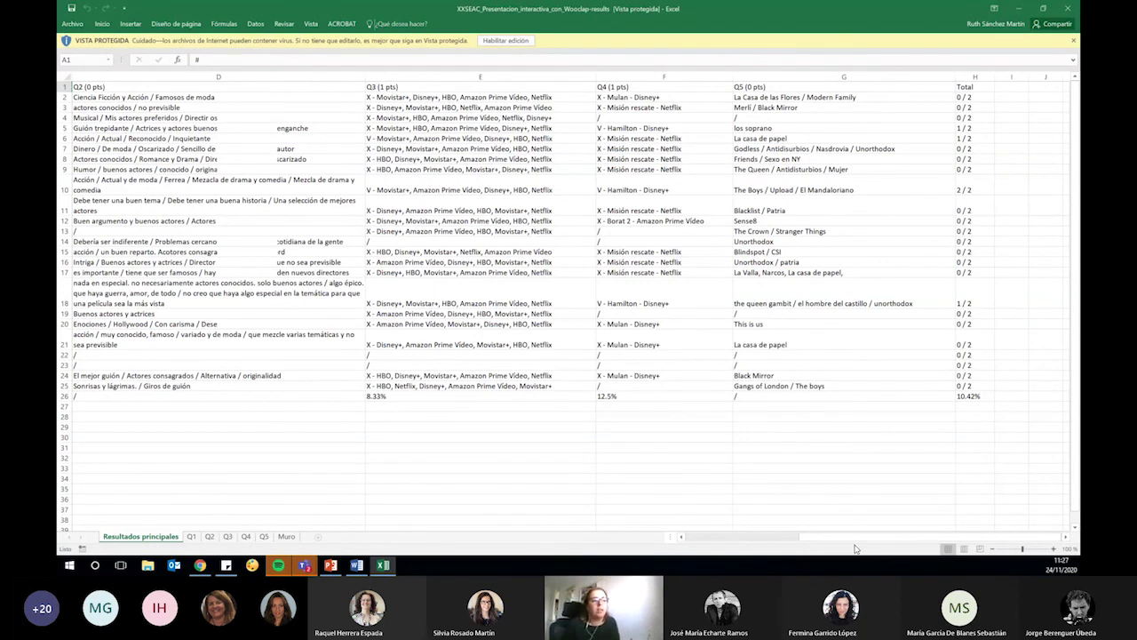
pyautogui.moveTo(857, 537); pyautogui.dragTo(755, 544)
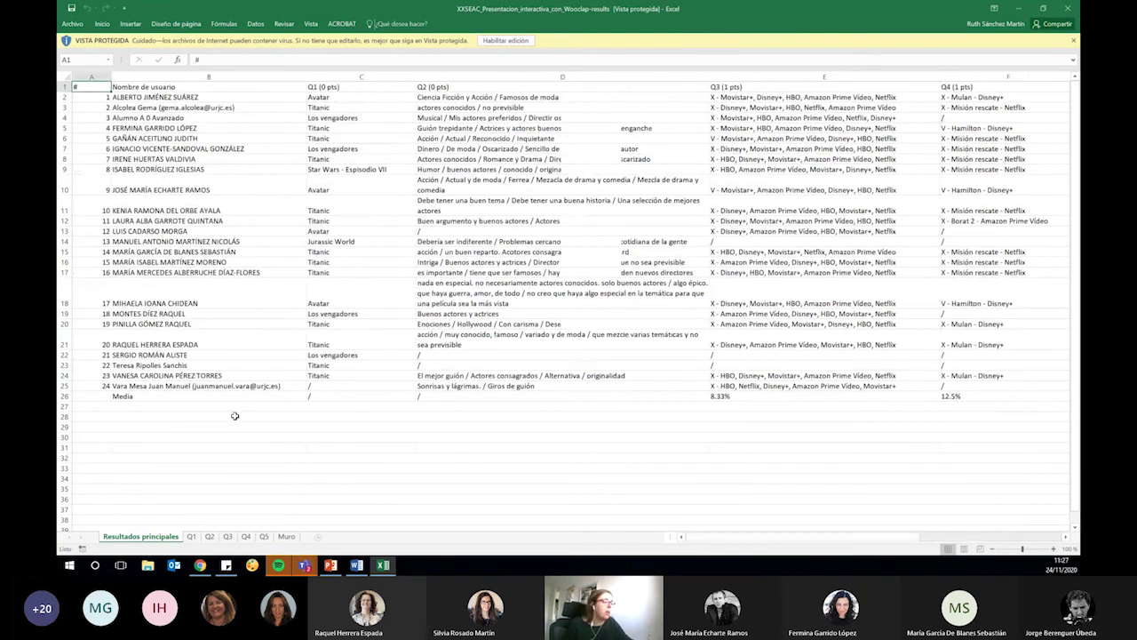
pyautogui.click(191, 536)
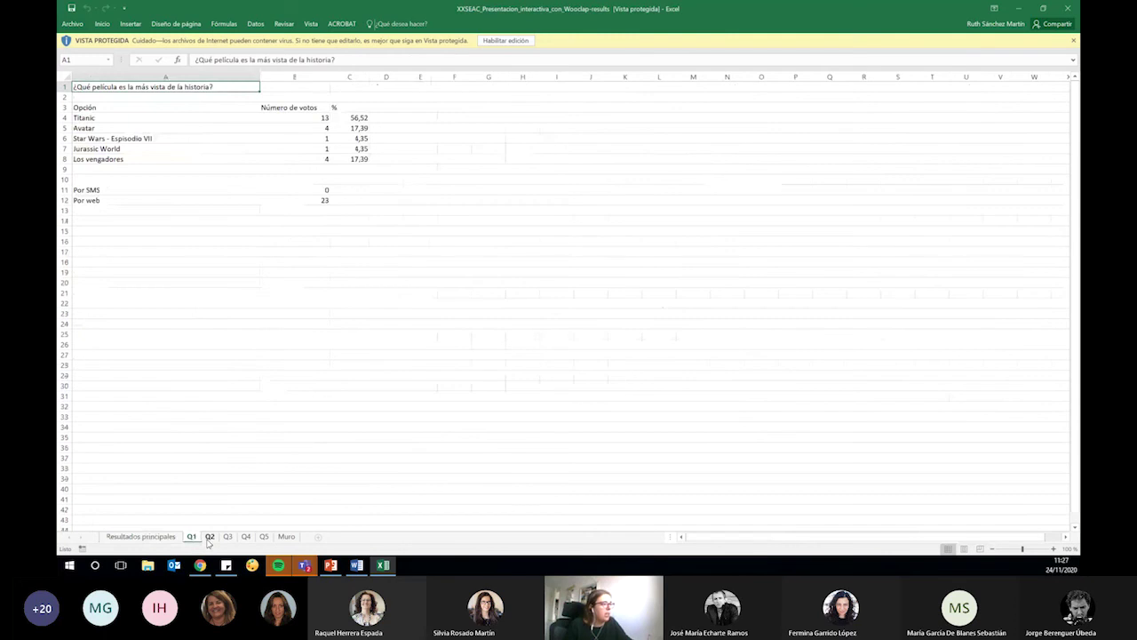
pyautogui.click(210, 537)
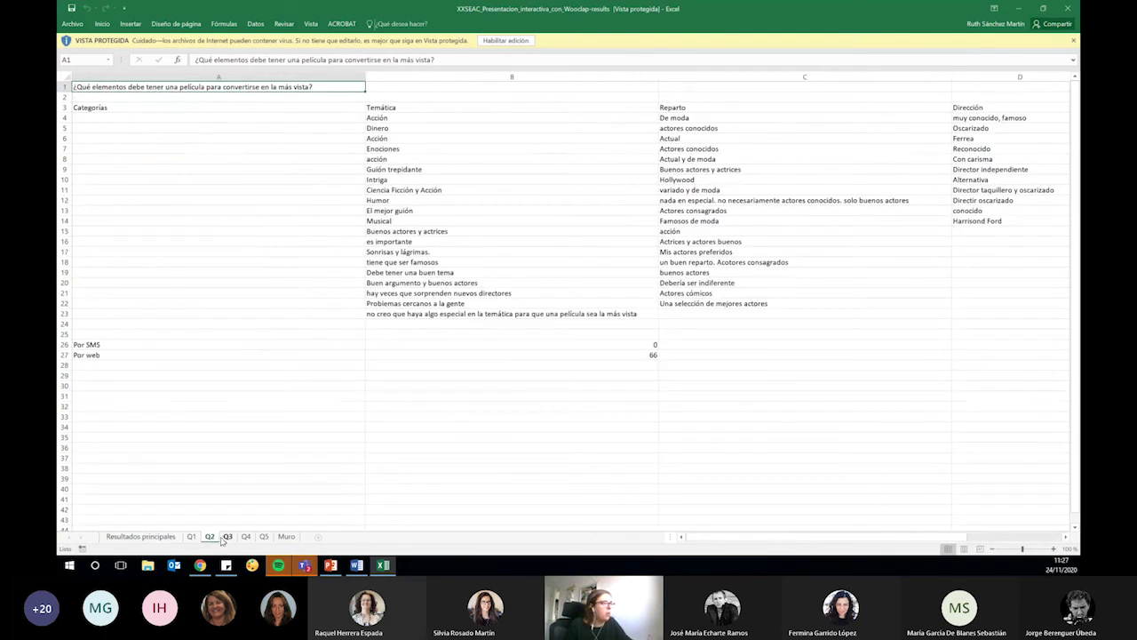
pyautogui.click(227, 536)
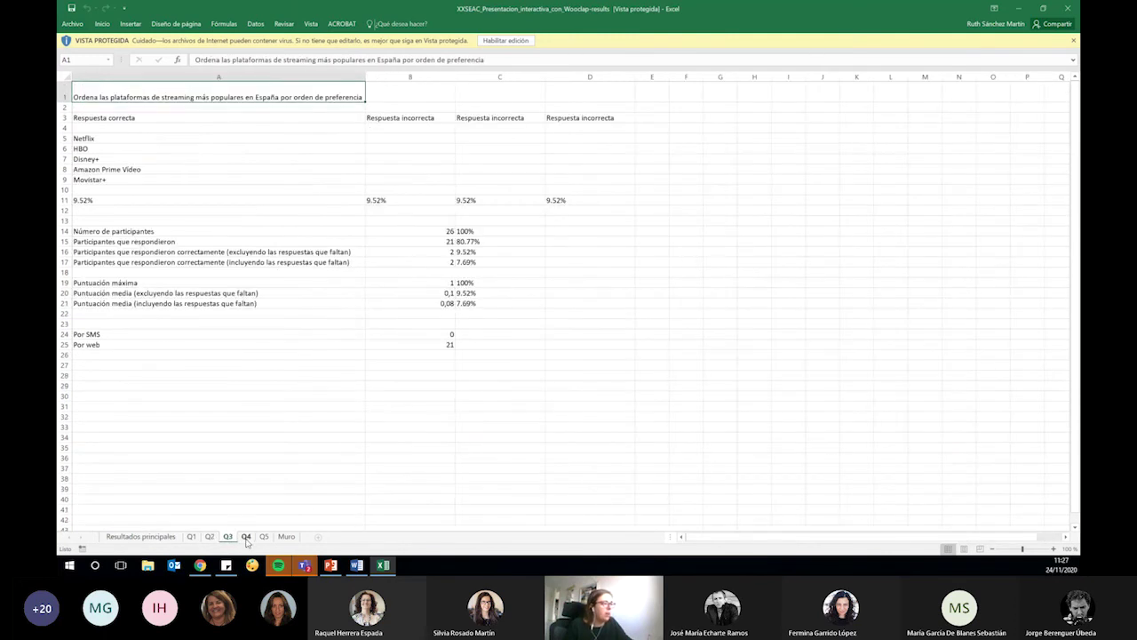
pyautogui.click(156, 537)
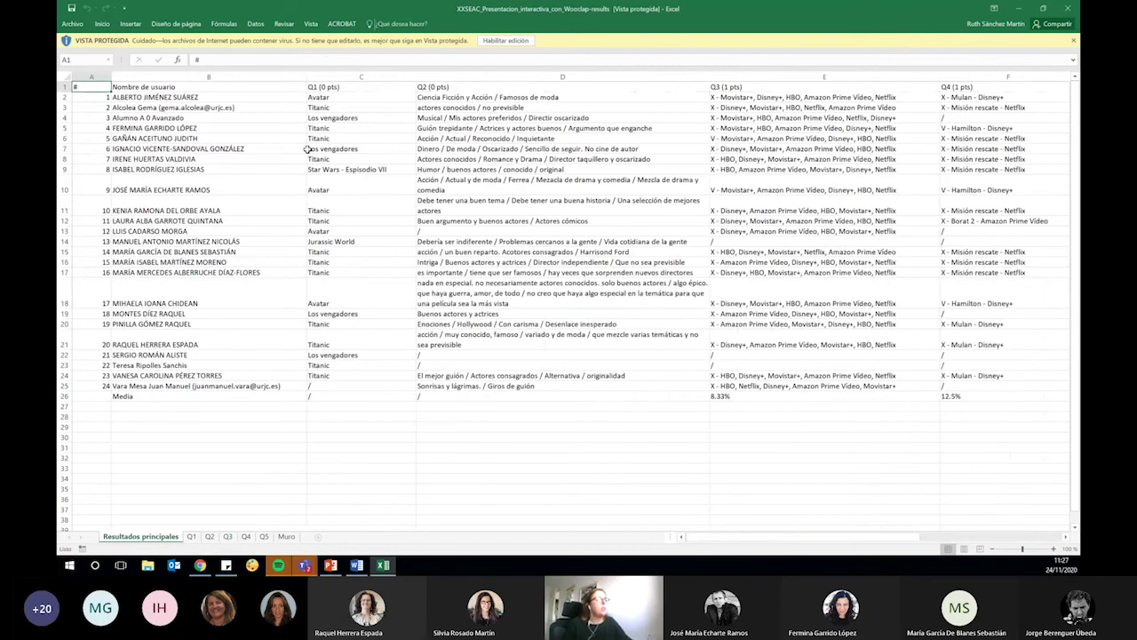
pyautogui.click(1069, 13)
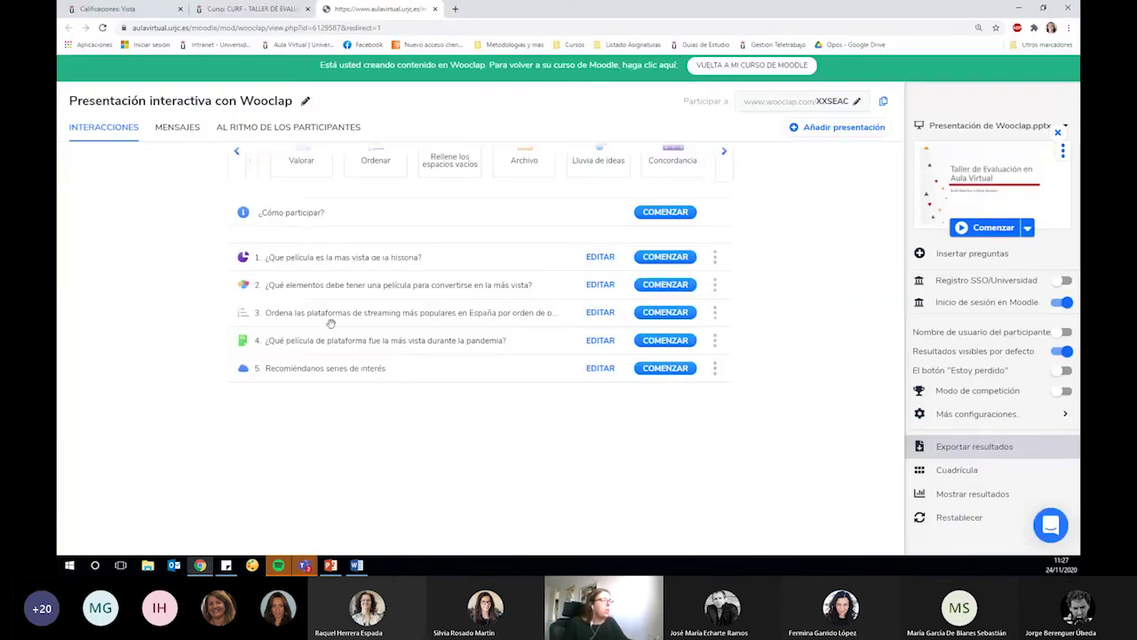
# - Close the Wooclap page and open the grade report of the CURF - Taller de Evaluación en Aula Virtual course
pyautogui.click(434, 10)
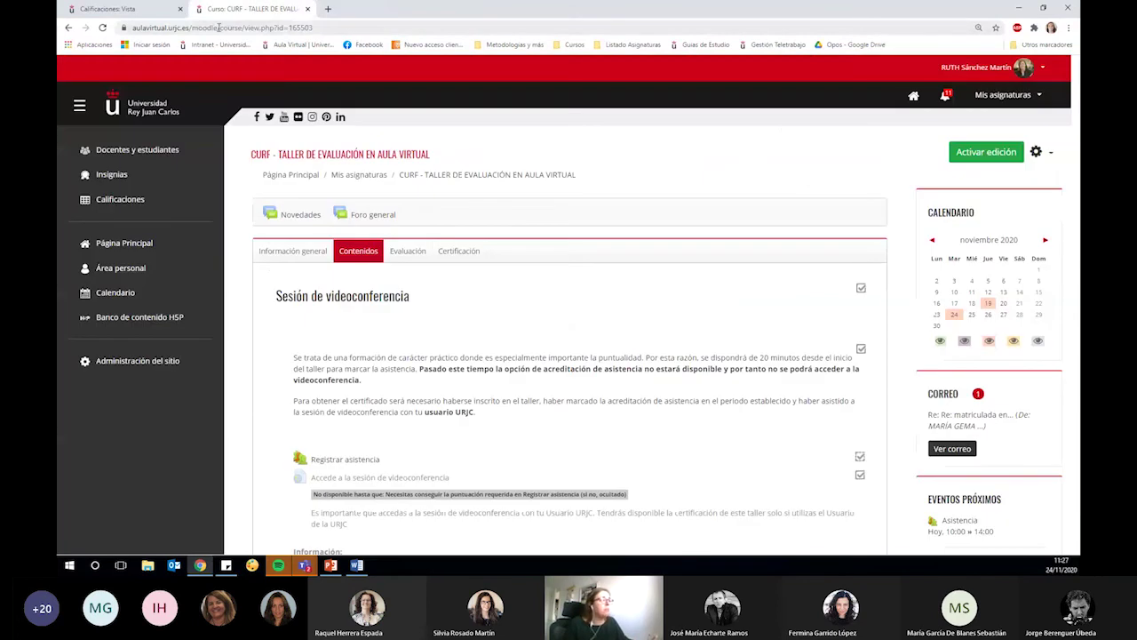
pyautogui.click(111, 200)
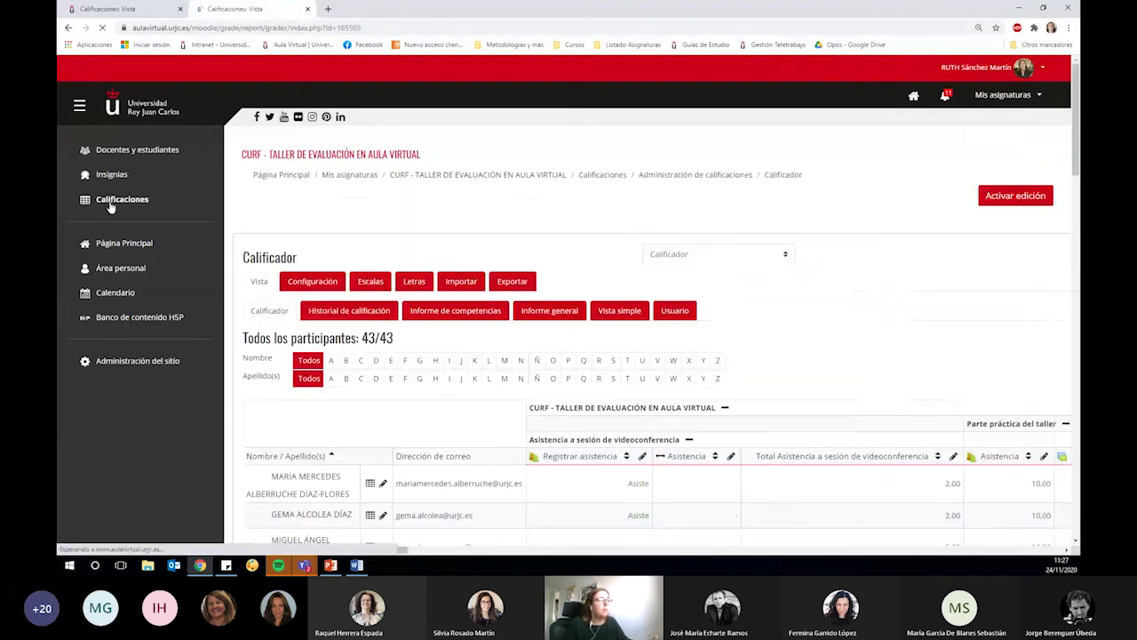
# - Choose the grade Apto for the second listed participant in the Presentación Interactiva con Wooclap column
pyautogui.scroll(-1, 453, 346)
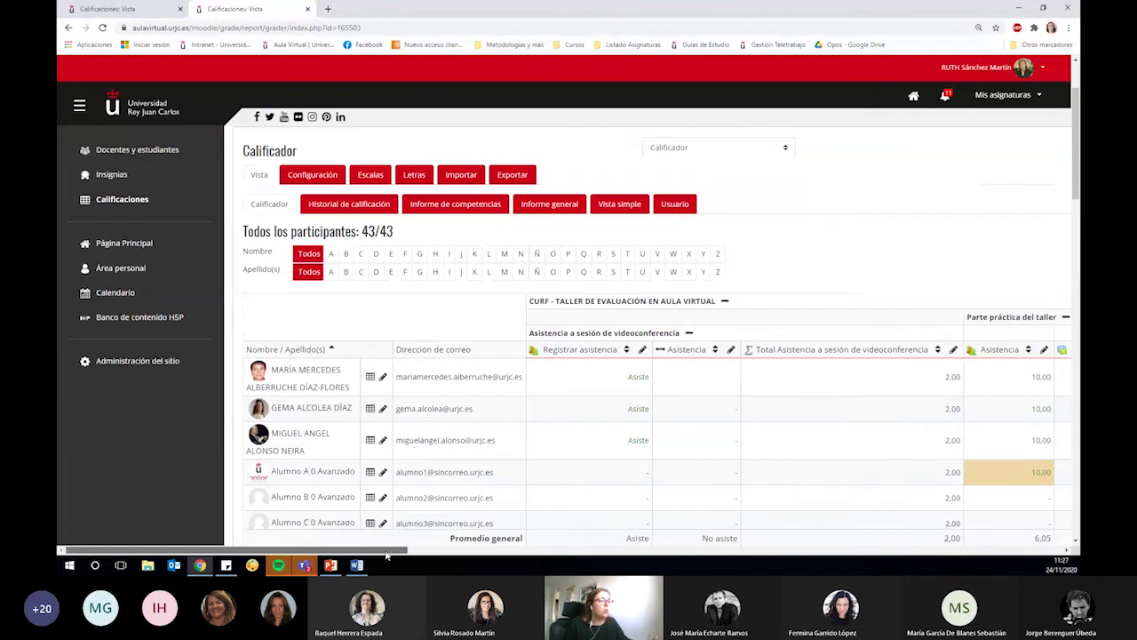
pyautogui.moveTo(386, 553); pyautogui.dragTo(784, 505)
pyautogui.scroll(-2, 393, 234)
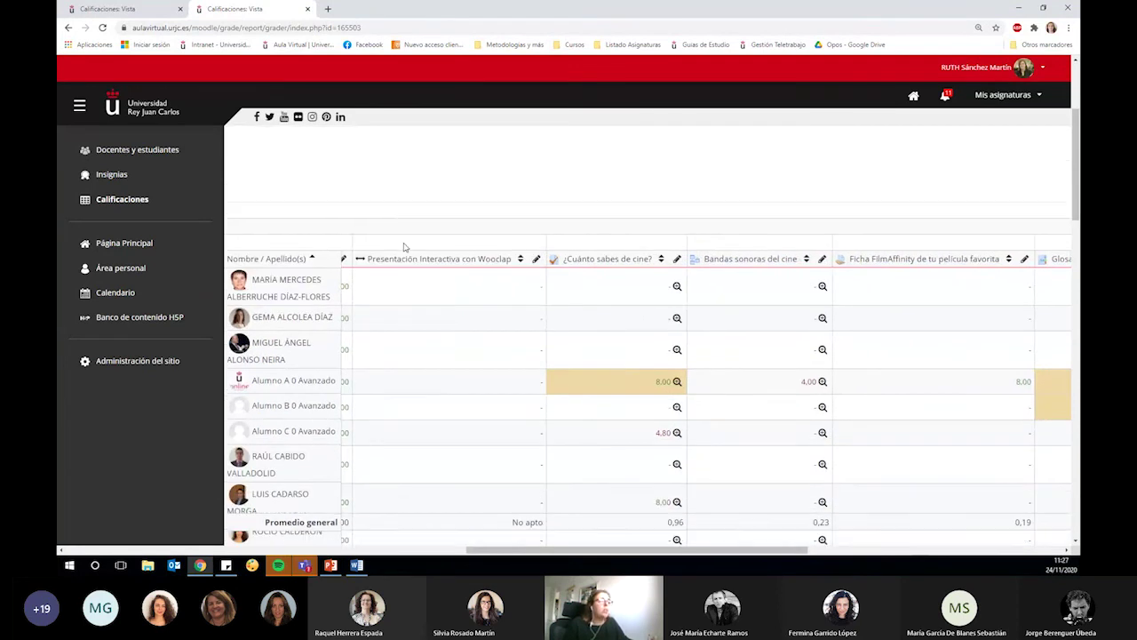
pyautogui.scroll(-2, 504, 272)
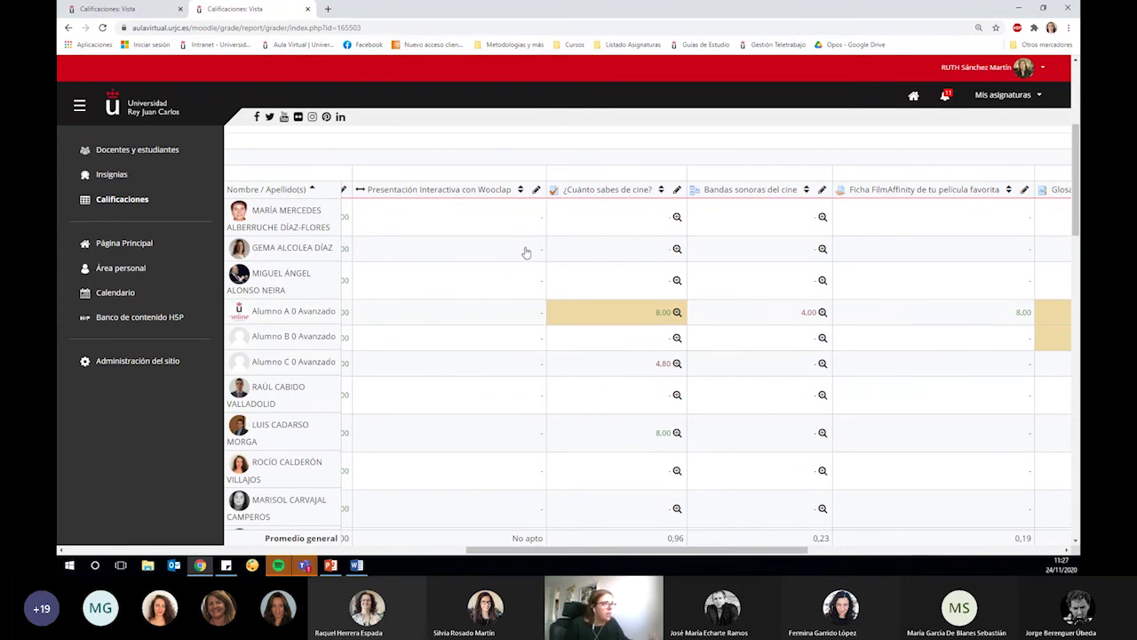
pyautogui.click(526, 254)
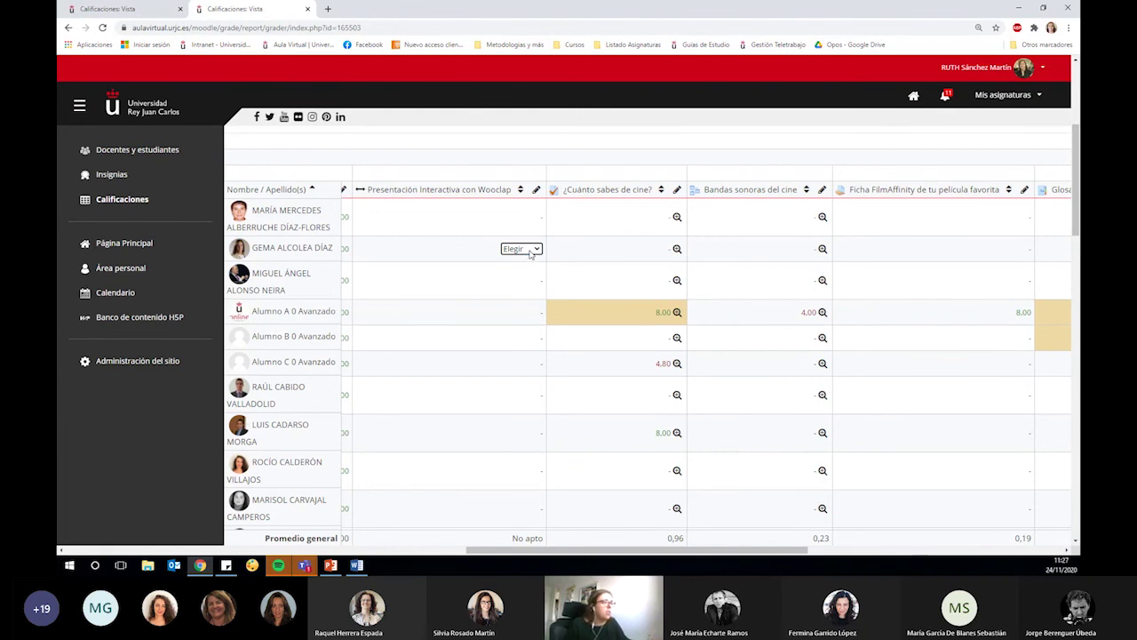
pyautogui.click(531, 254)
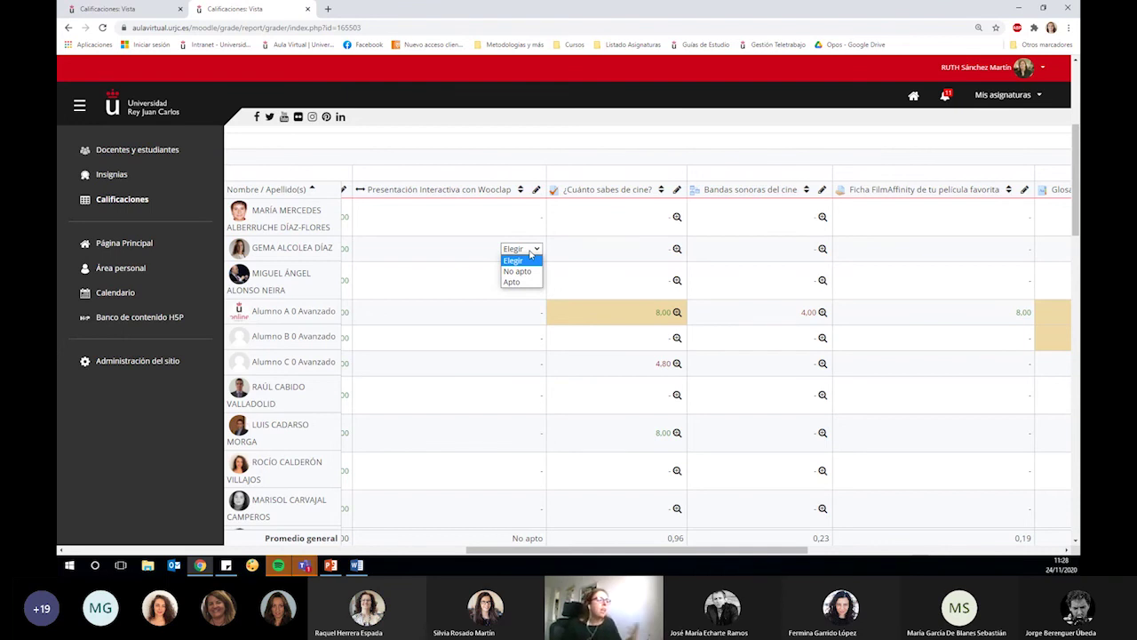
pyautogui.click(529, 282)
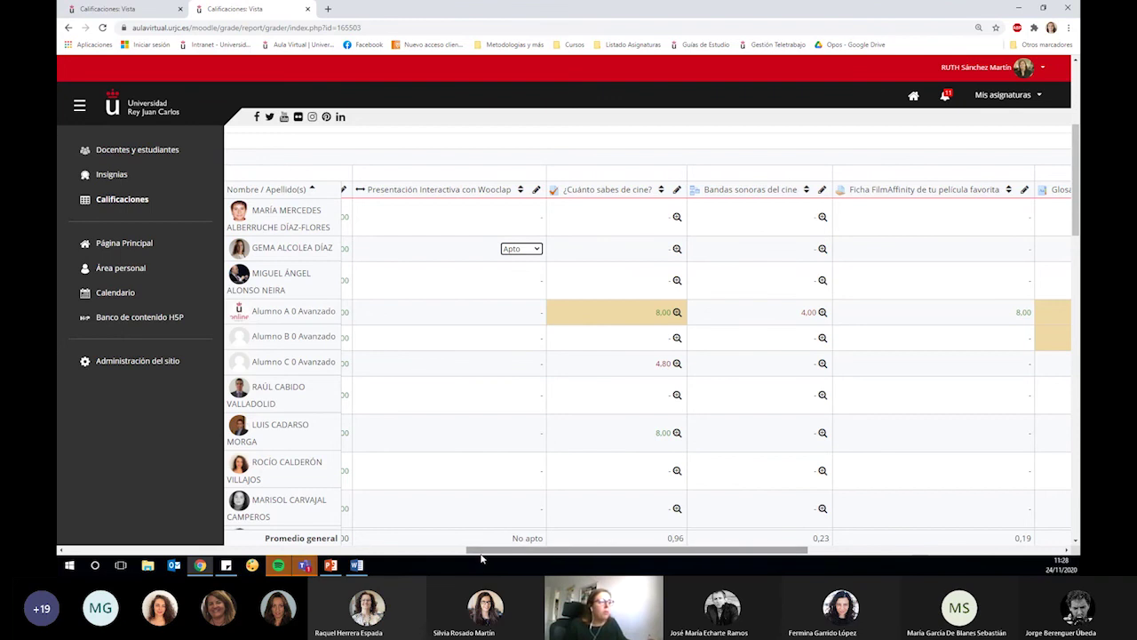
# - Look over the grade report from the first columns down to the last participant and back to the Presentación Interactiva con Wooclap column
pyautogui.moveTo(478, 550); pyautogui.dragTo(58, 573)
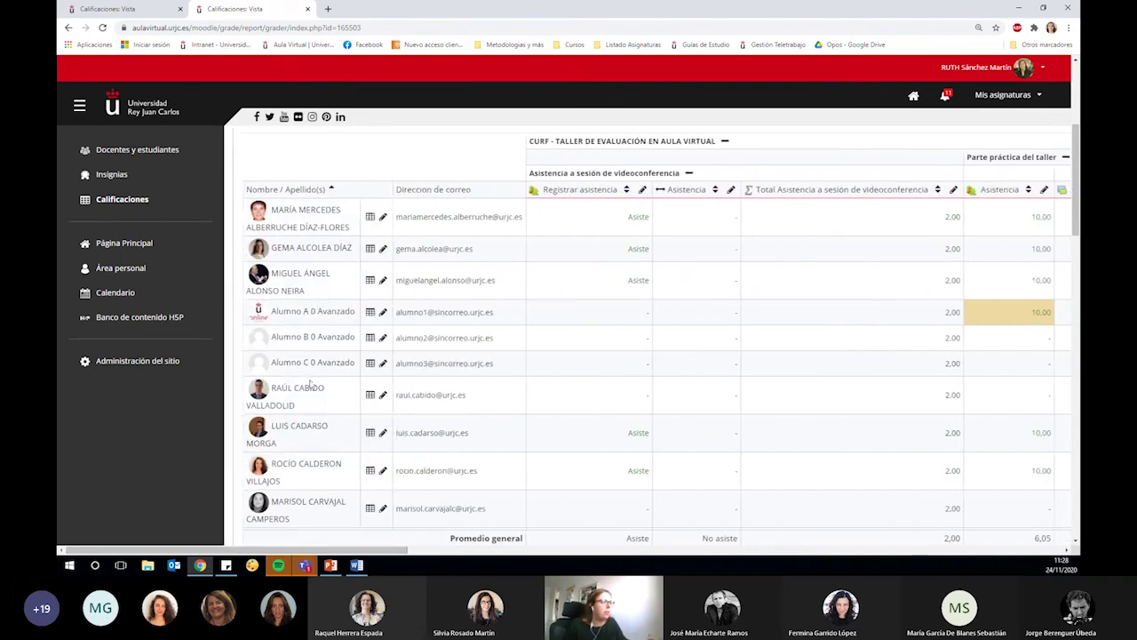
pyautogui.scroll(-10, 313, 384)
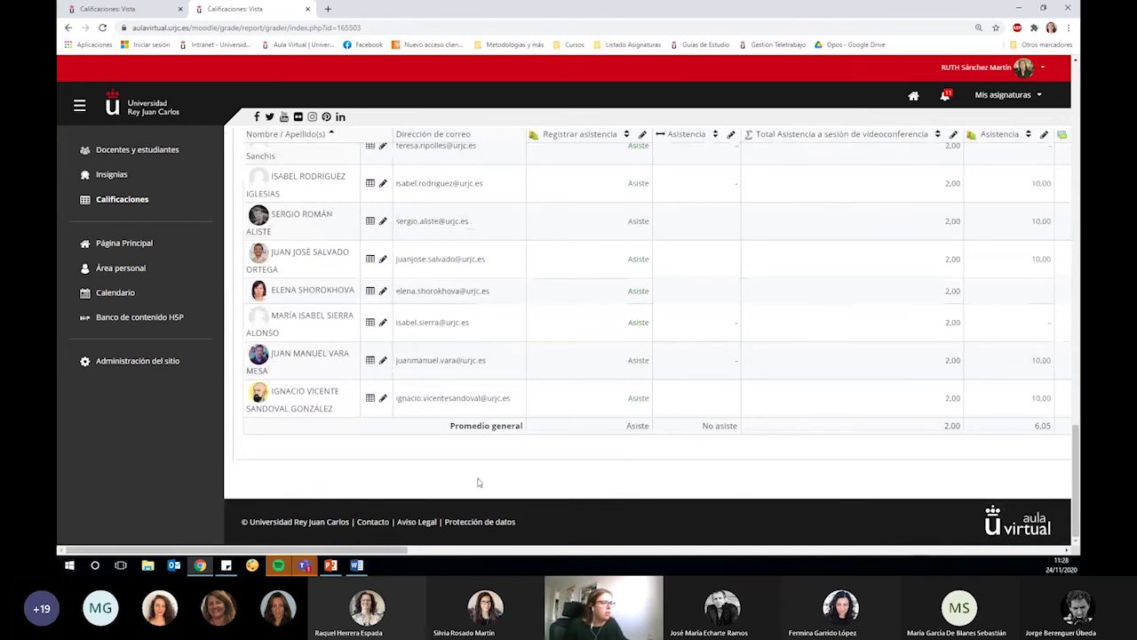
pyautogui.moveTo(352, 550); pyautogui.dragTo(690, 521)
pyautogui.scroll(8, 668, 472)
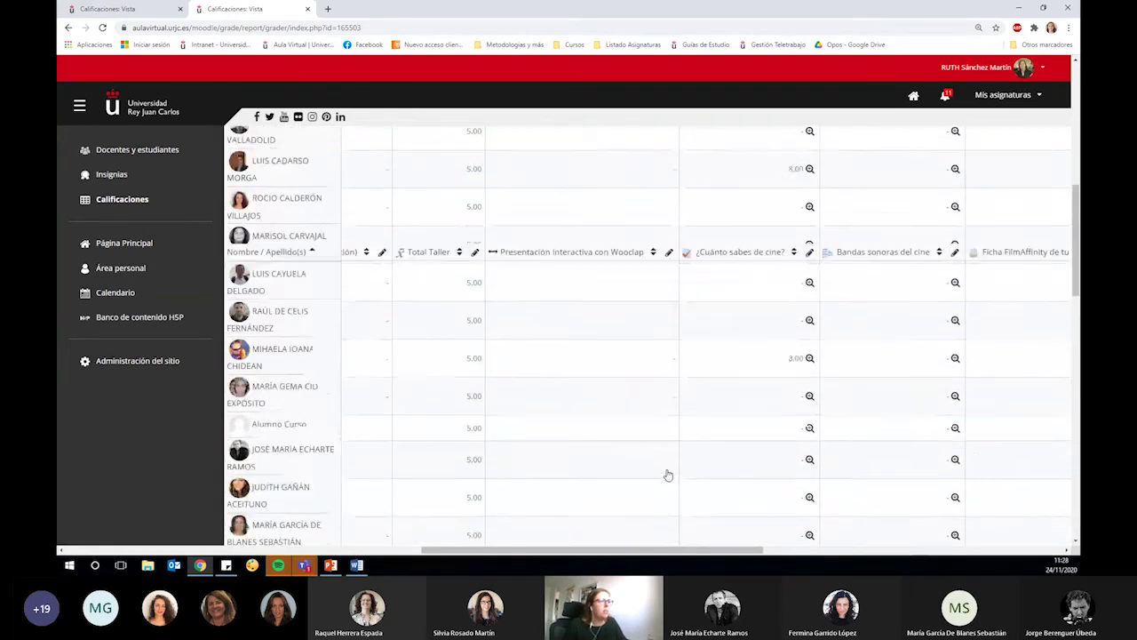
pyautogui.scroll(8, 667, 474)
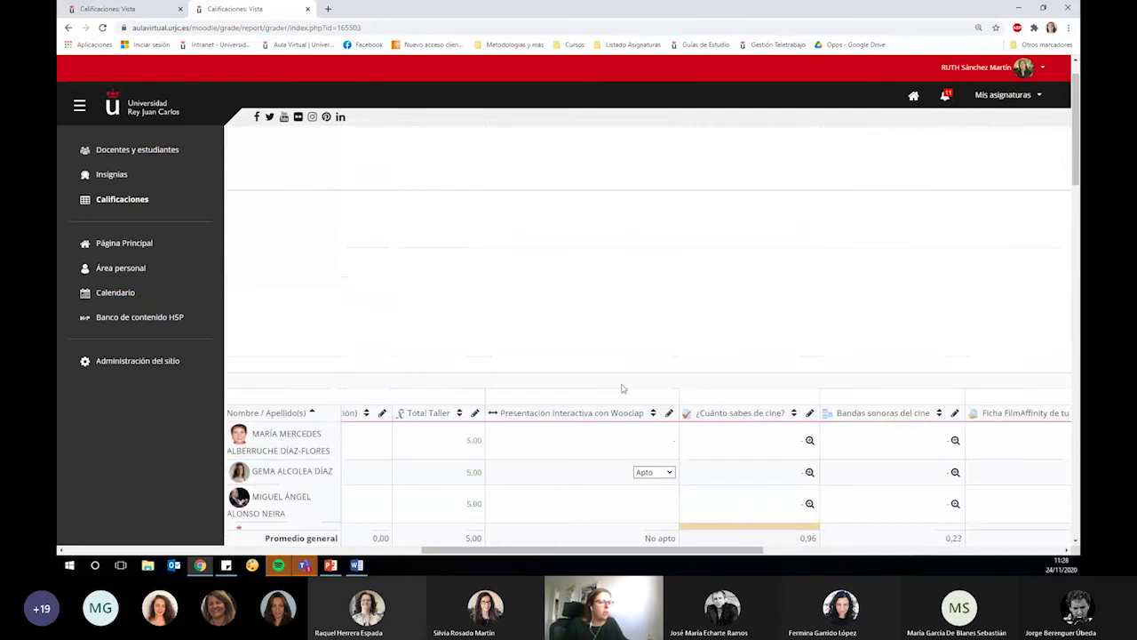